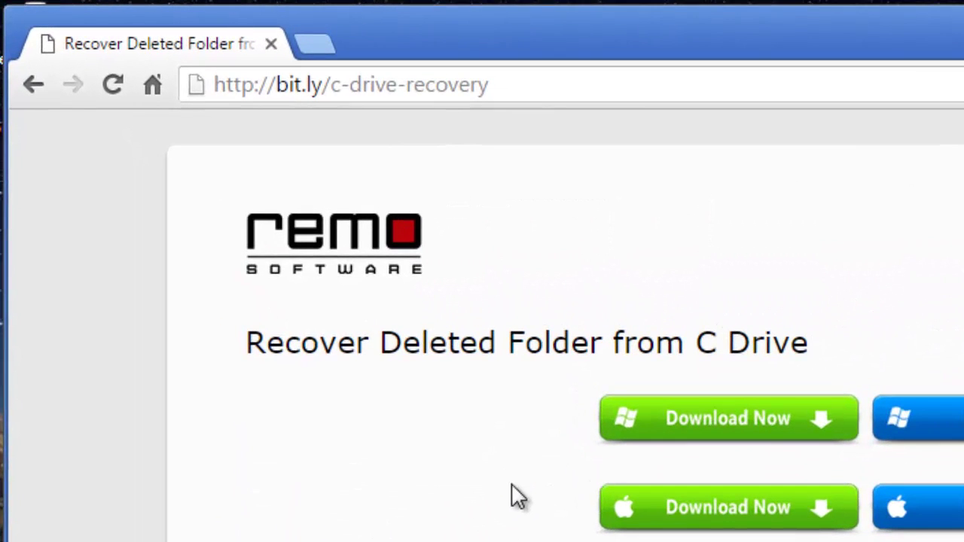
Minimize Chrome and open Partition Recovery under Recover Drives in Remo Recover.
{"action": "left_click", "coordinate": [500, 88]}
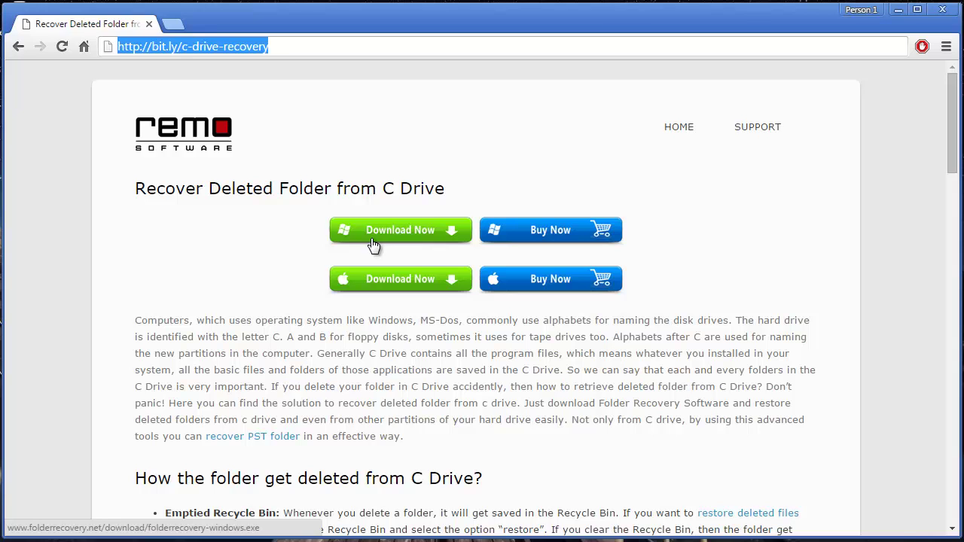
{"action": "left_click", "coordinate": [899, 11]}
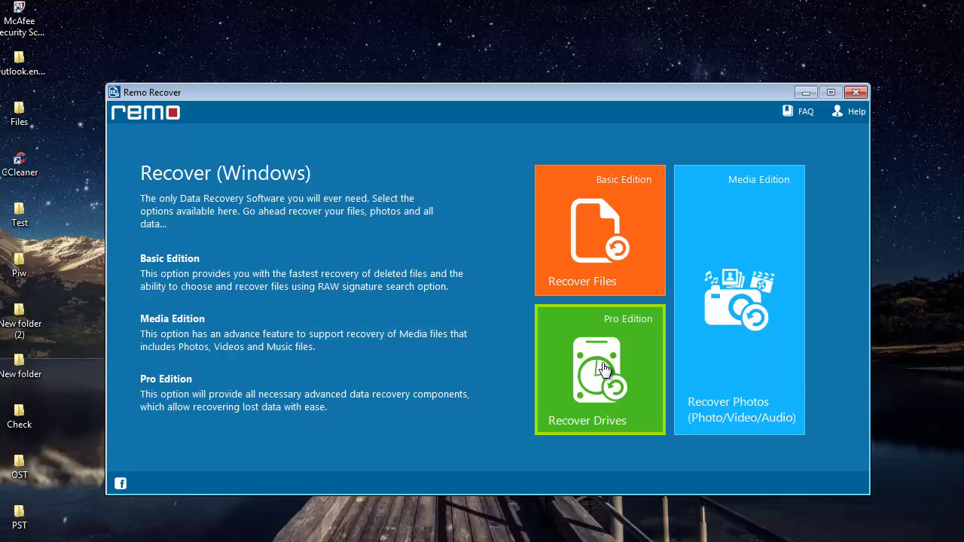
{"action": "left_click", "coordinate": [595, 383]}
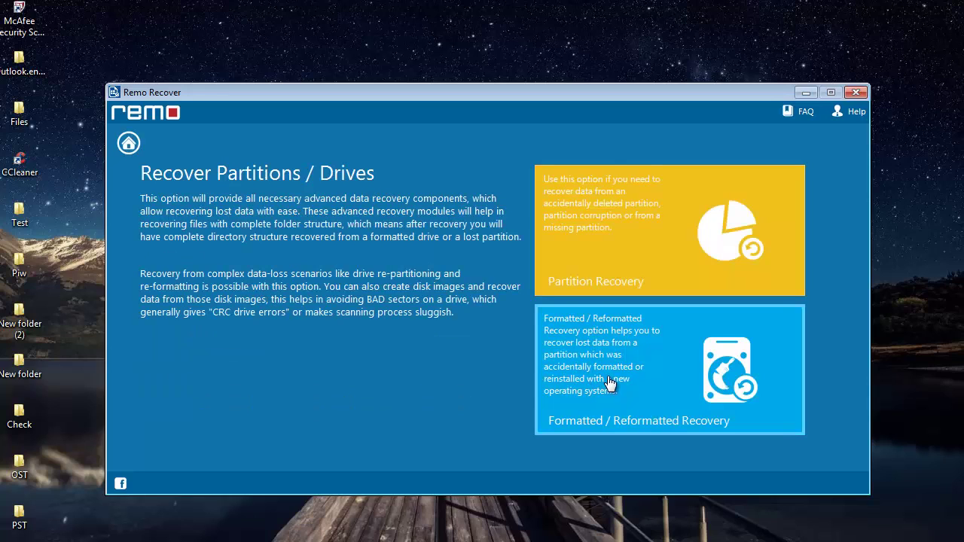
{"action": "left_click", "coordinate": [665, 241]}
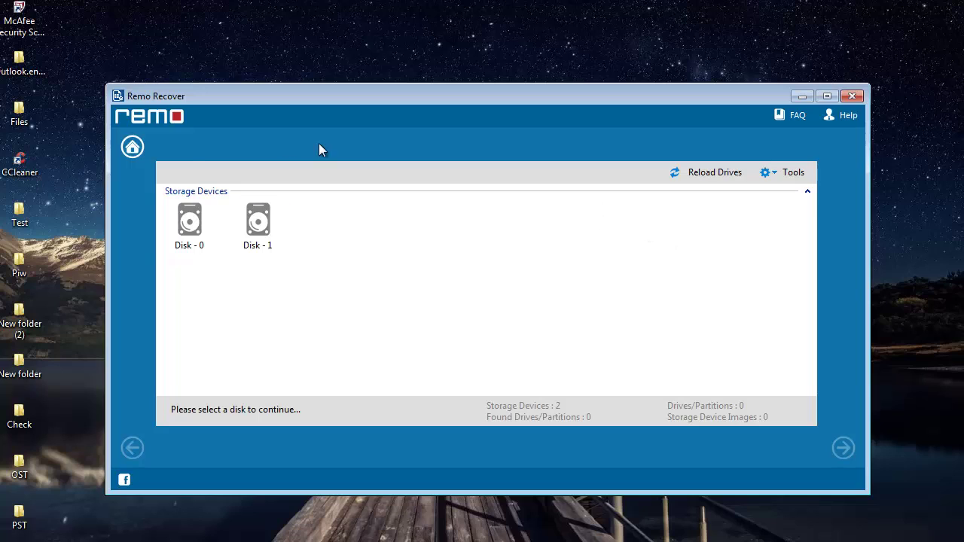
Select Disk - 0 and search it for lost partitions.
{"action": "left_click", "coordinate": [182, 225]}
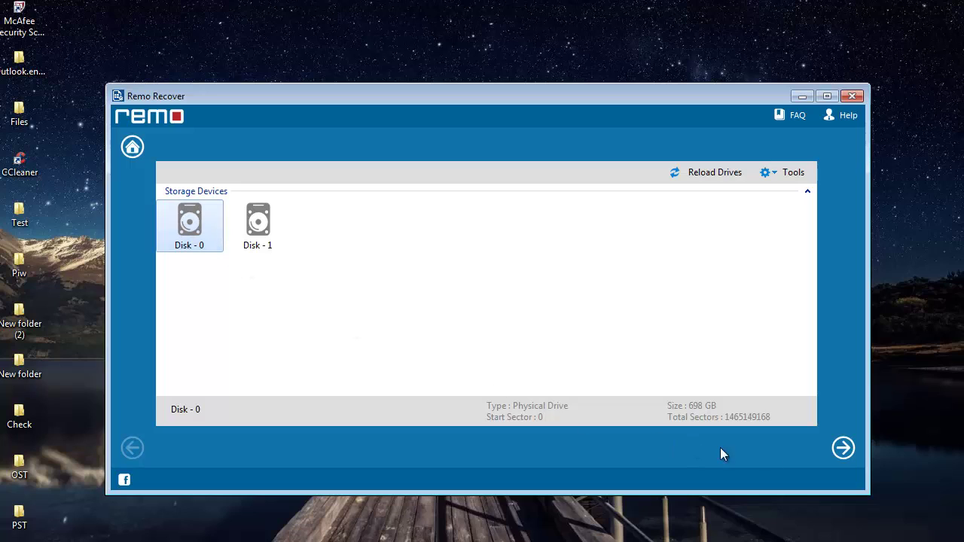
{"action": "left_click", "coordinate": [843, 450]}
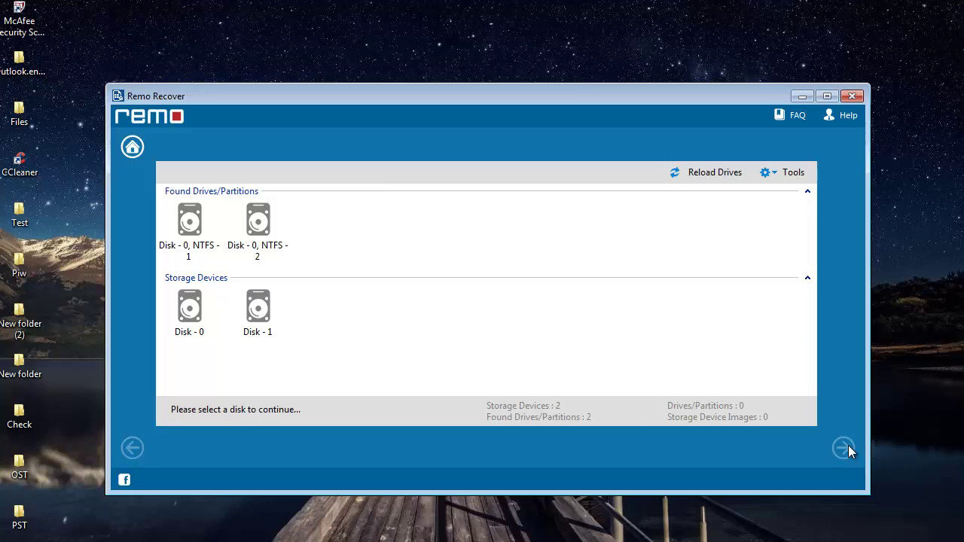
Scan the lost partition Disk - 0, NTFS - 1, skipping file type selection.
{"action": "left_click", "coordinate": [196, 223]}
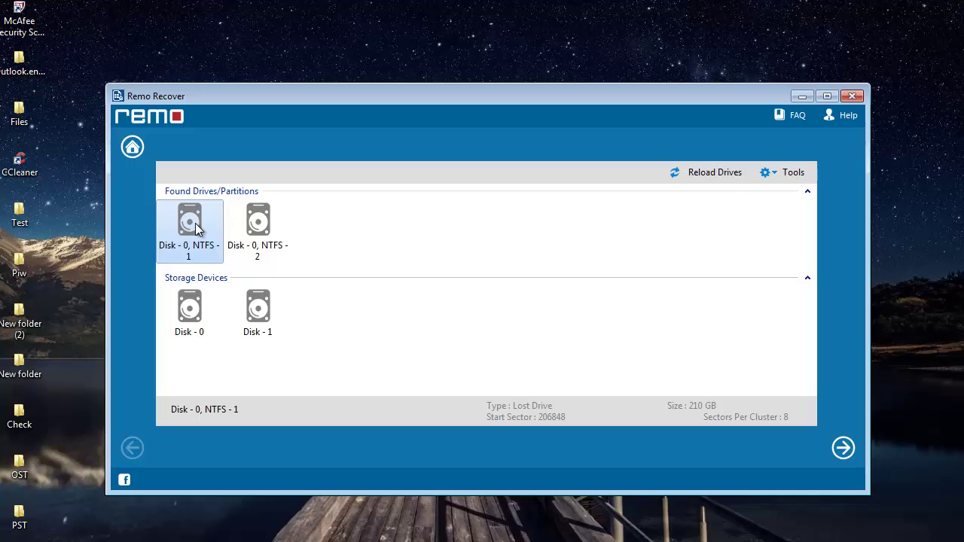
{"action": "left_click", "coordinate": [844, 448]}
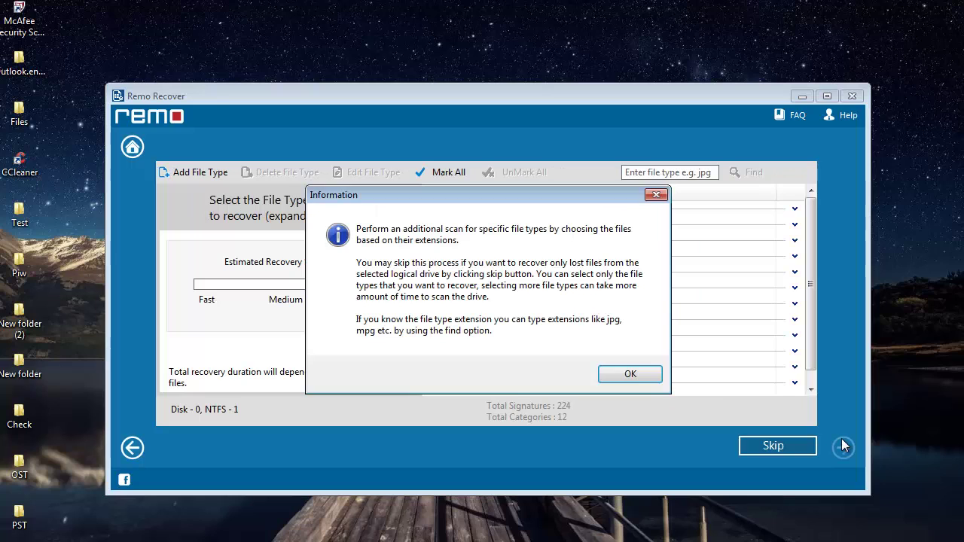
{"action": "left_click", "coordinate": [656, 196]}
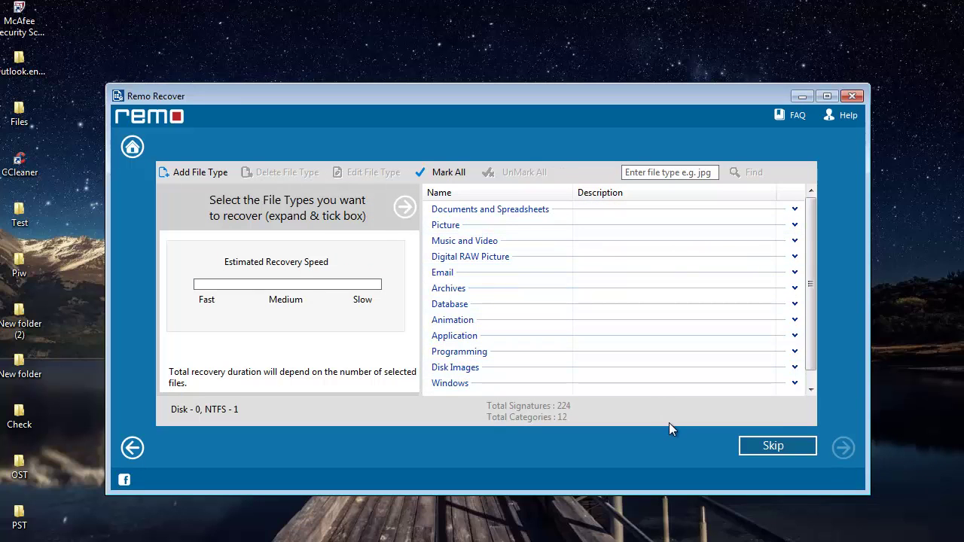
{"action": "left_click", "coordinate": [770, 447]}
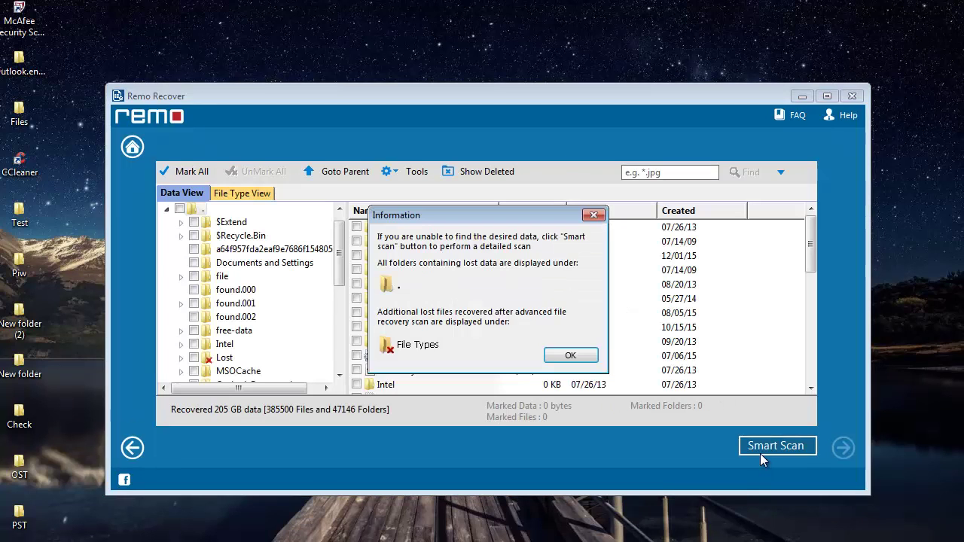
Mark all 205 GB of recovered files and folders with Mark All and continue.
{"action": "left_click", "coordinate": [593, 216]}
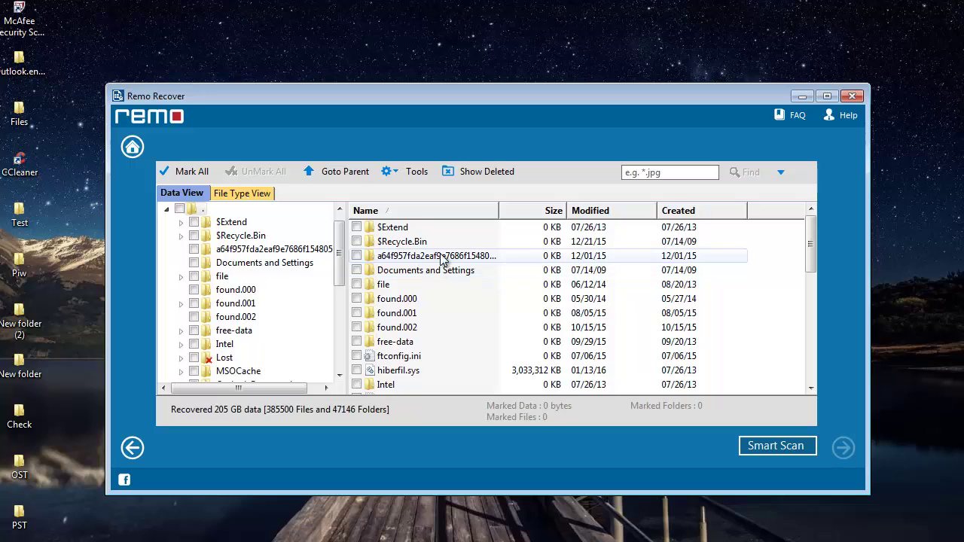
{"action": "left_click", "coordinate": [200, 173]}
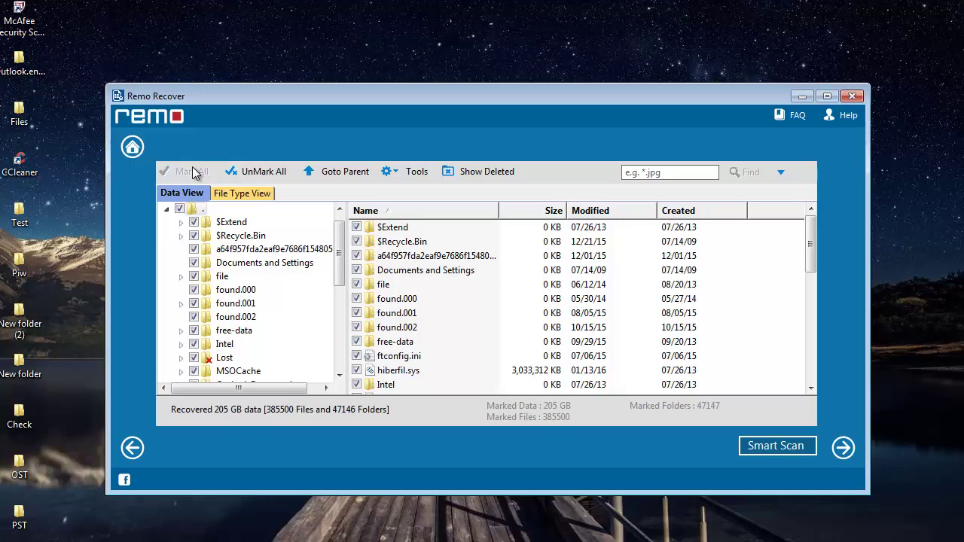
{"action": "left_click", "coordinate": [844, 448]}
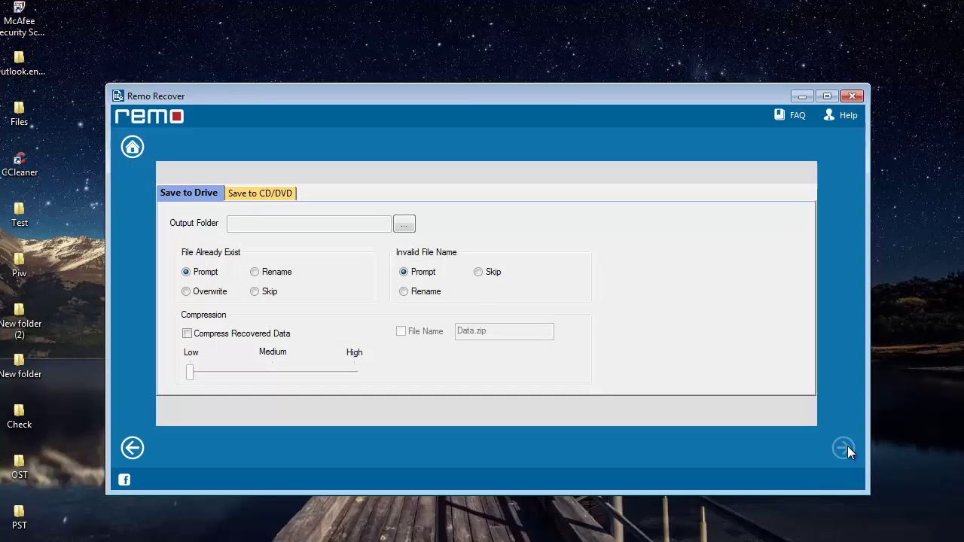
Choose the Desktop folder 'New folder' as the Output Folder.
{"action": "left_click", "coordinate": [404, 224]}
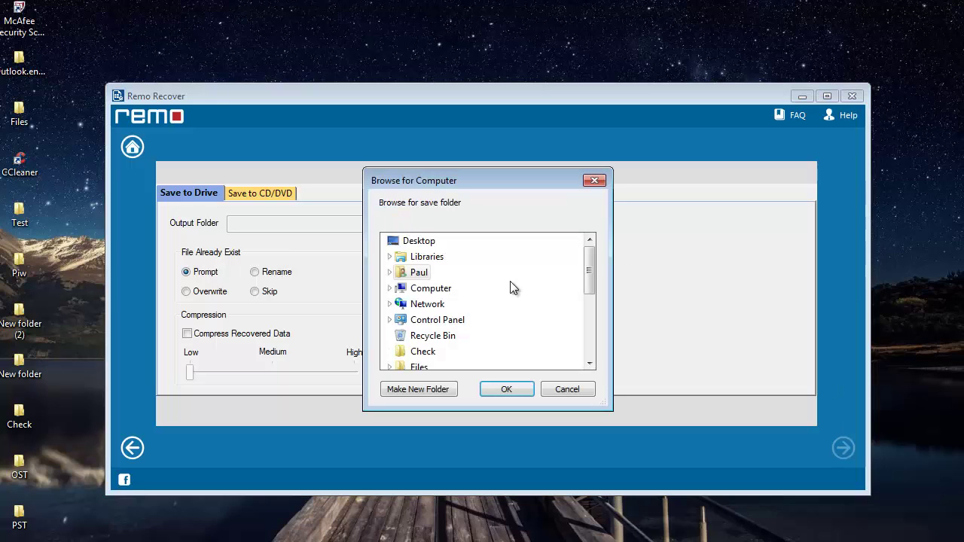
{"action": "left_click_drag", "start_coordinate": [586, 275], "coordinate": [581, 296]}
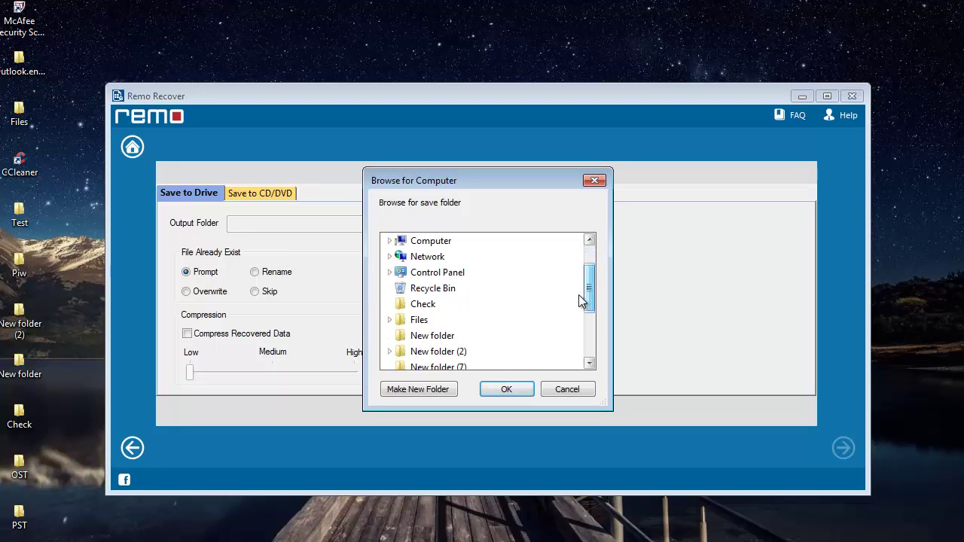
{"action": "left_click", "coordinate": [441, 336]}
{"action": "left_click", "coordinate": [501, 388]}
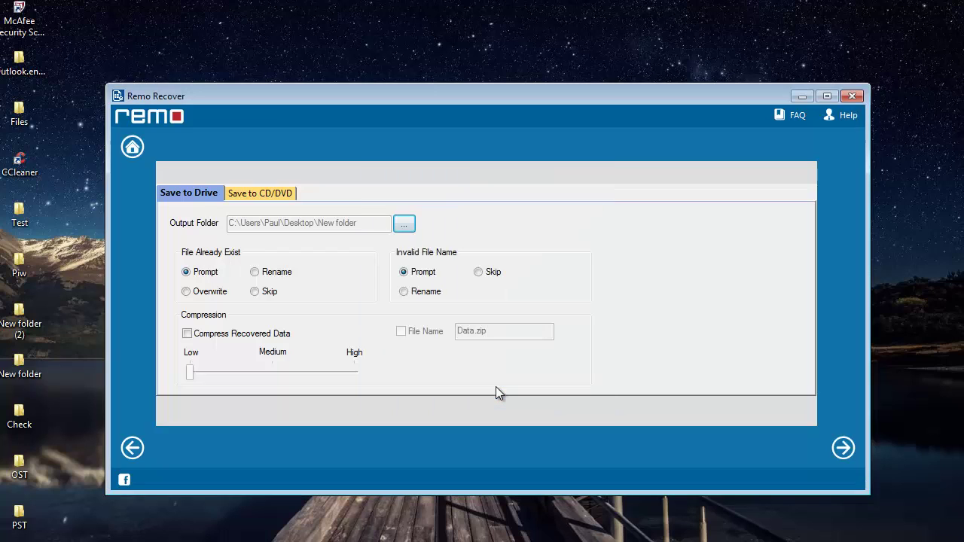
Start saving the marked data to the Desktop's New folder.
{"action": "left_click", "coordinate": [842, 450]}
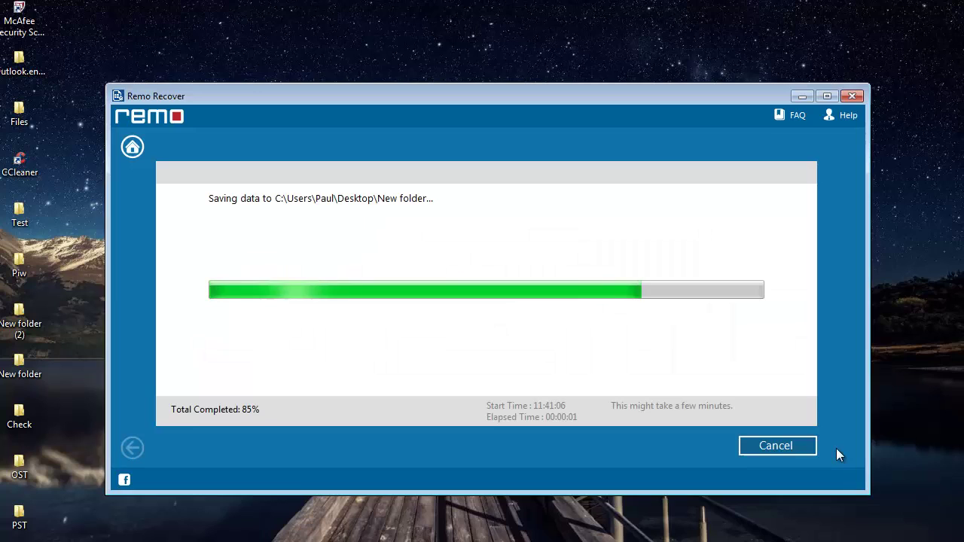